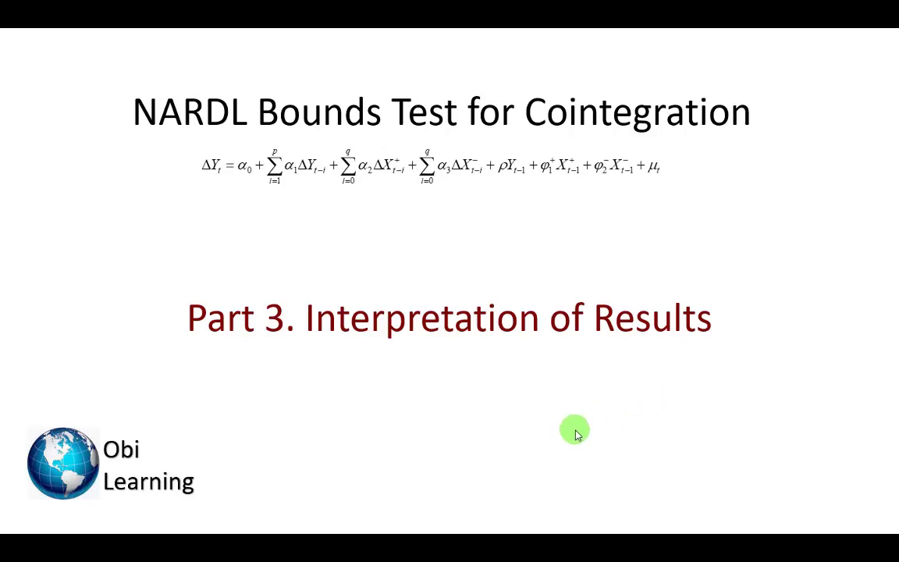
Advance to slide 37, NARDL Bounds Test Output, then exit the slideshow back to EViews.
left_click(516, 369)
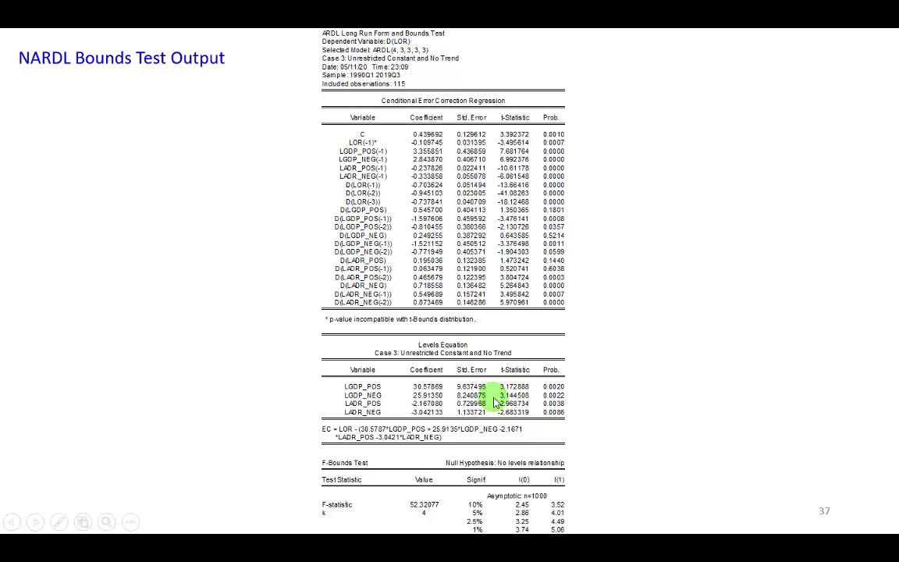
key("Escape")
key("alt+Tab")
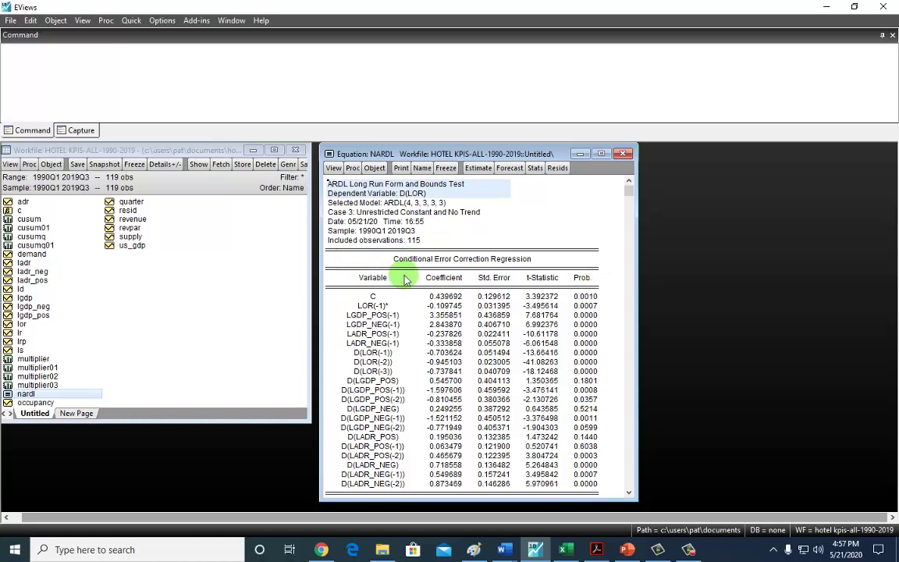
Highlight the Conditional Error Correction Regression rows, the Levels Equation coefficients, and the EC long-run equation.
left_click_drag(351, 255, 577, 487)
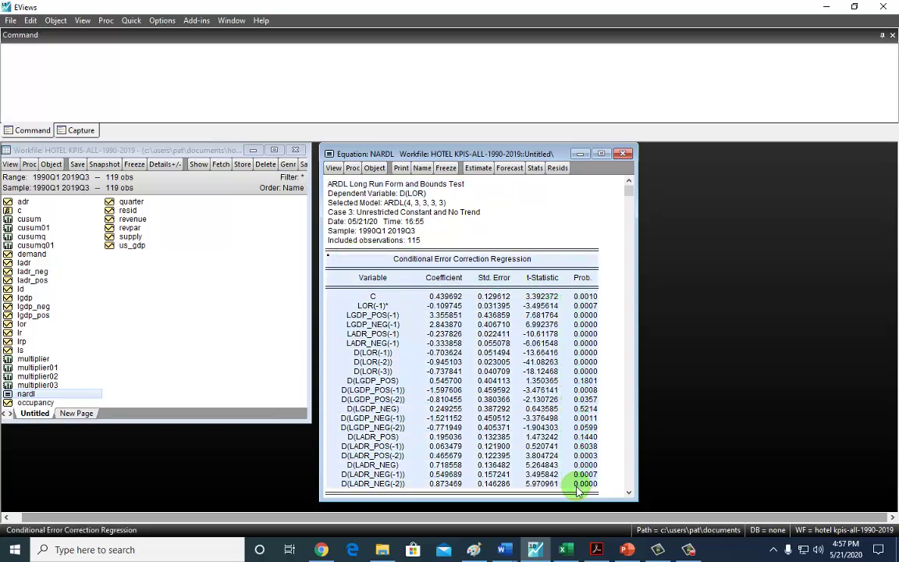
scroll(582, 320, "down", 8)
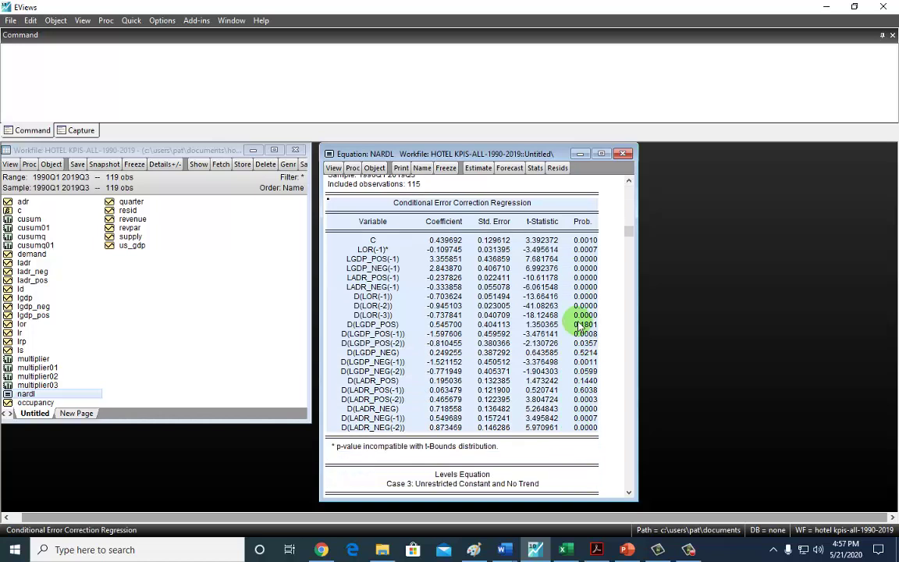
scroll(574, 316, "down", 1)
left_click_drag(355, 288, 585, 370)
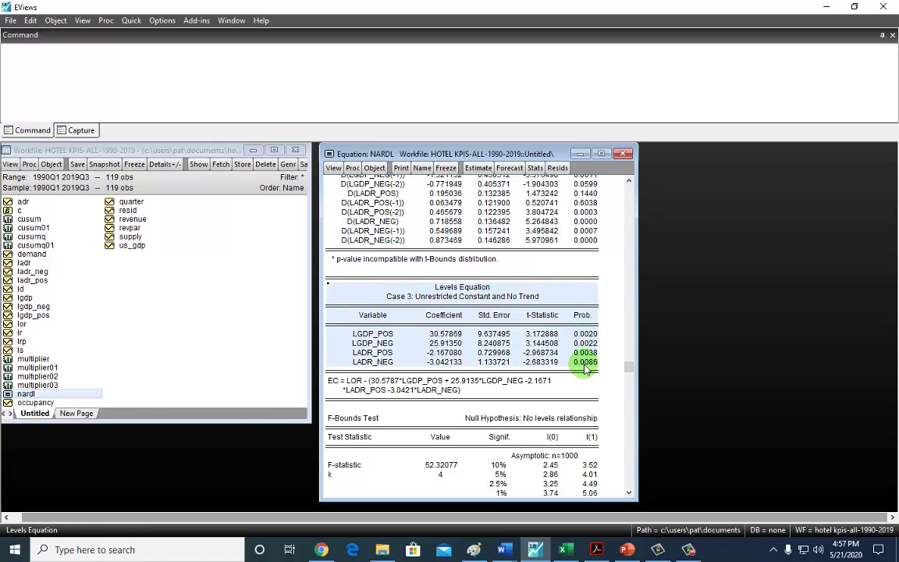
scroll(585, 366, "down", 1)
left_click_drag(332, 357, 549, 371)
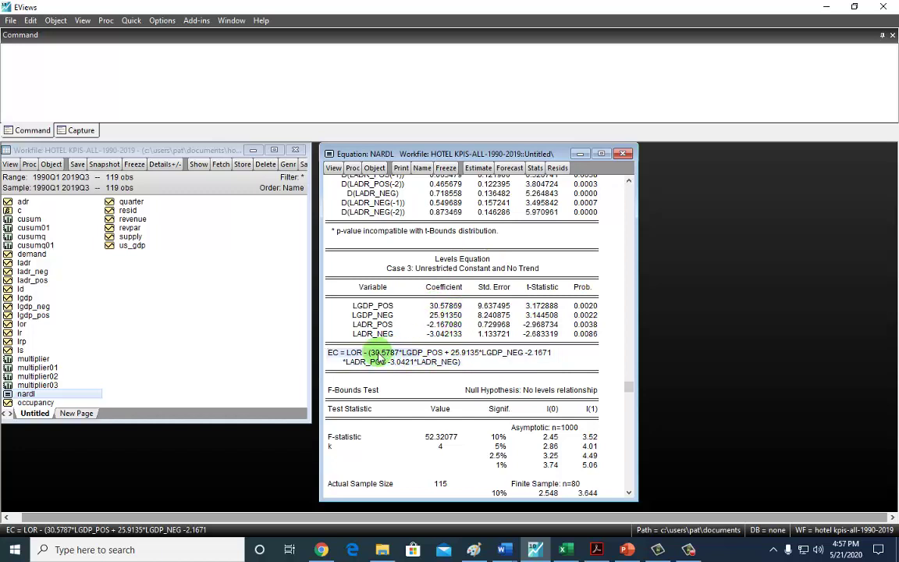
Inspect the full-precision LGDP_POS and LGDP_NEG long-run coefficients.
left_click(448, 308)
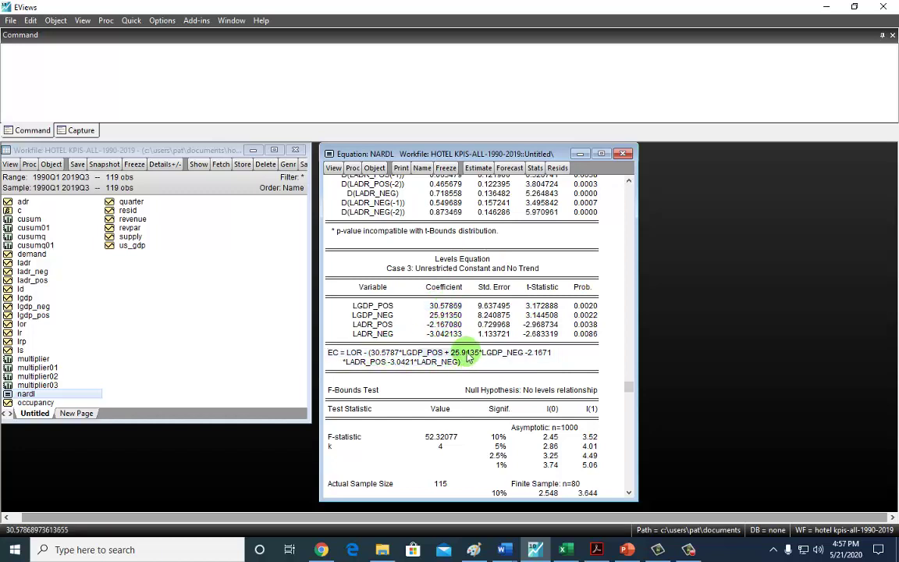
left_click(448, 317)
scroll(480, 341, "down", 1)
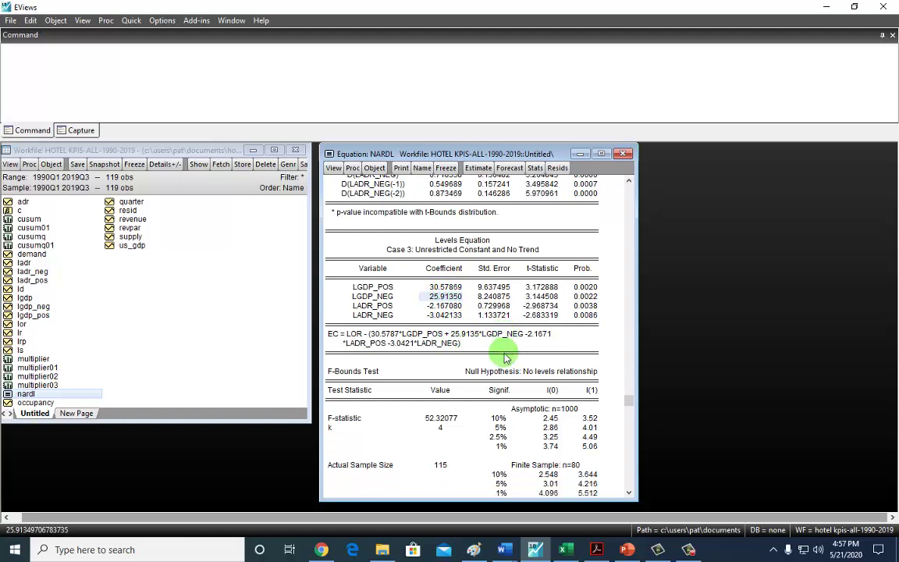
scroll(480, 333, "down", 2)
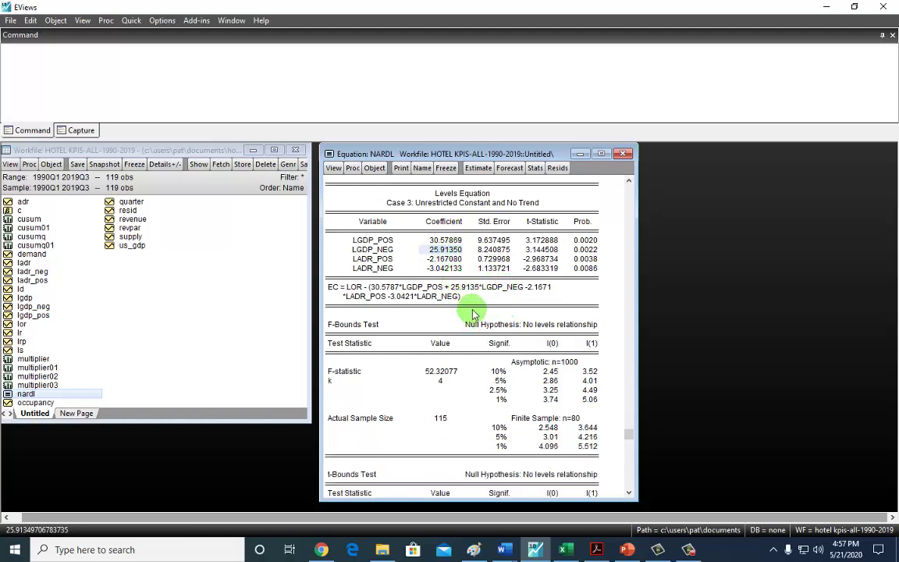
Compare the F-Bounds statistic 52.32077 with the 1% I(1) bound 5.06, then scroll back to the top.
left_click_drag(331, 329, 564, 403)
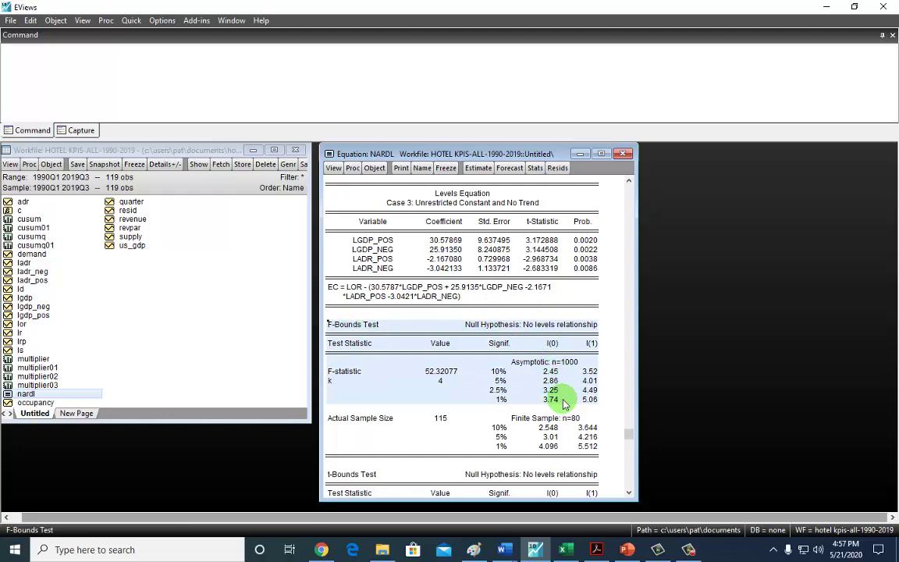
left_click(439, 373)
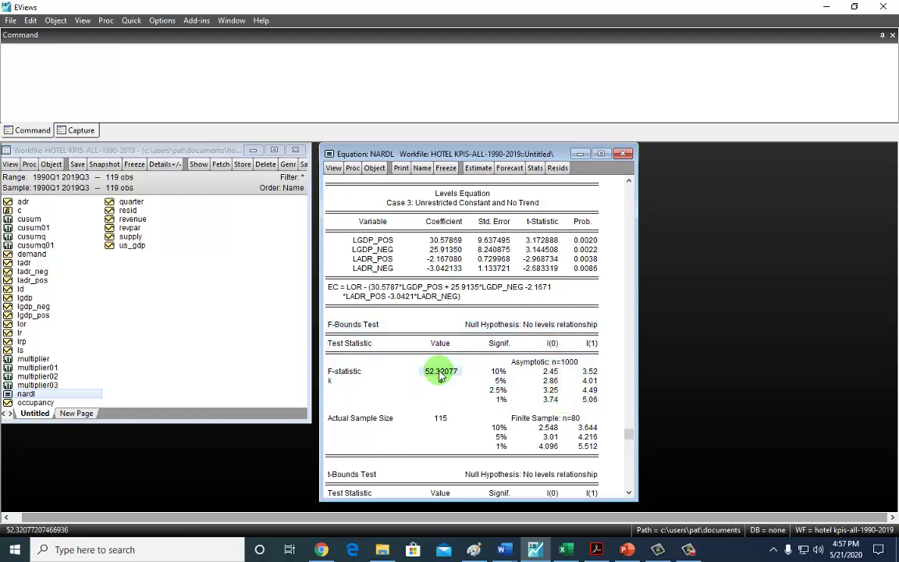
left_click(590, 401)
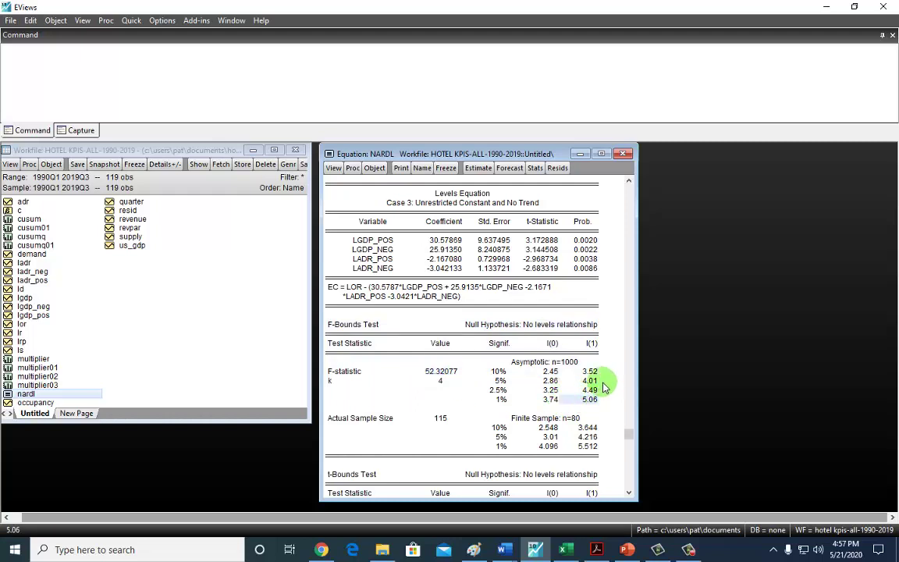
scroll(581, 328, "up", 1)
left_click_drag(629, 420, 628, 207)
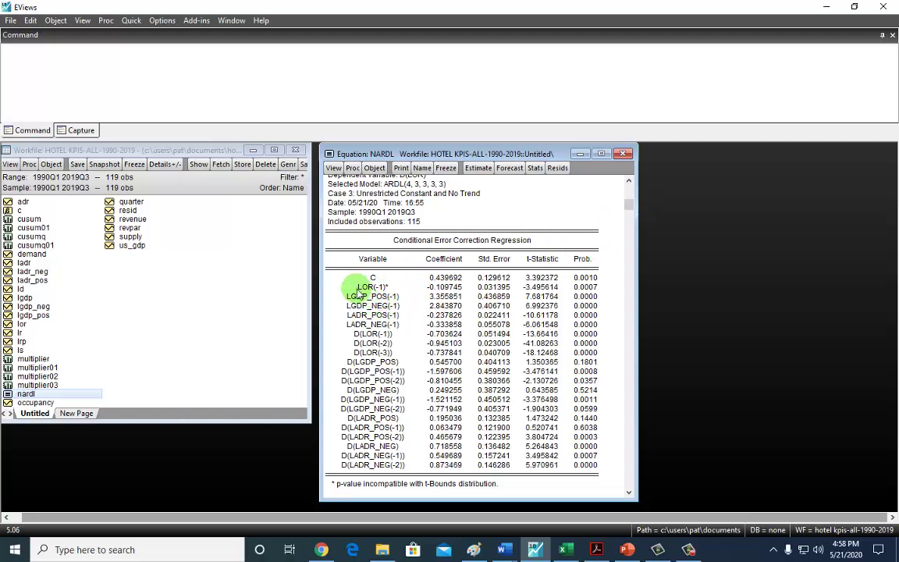
left_click_drag(359, 290, 613, 331)
left_click_drag(347, 334, 528, 465)
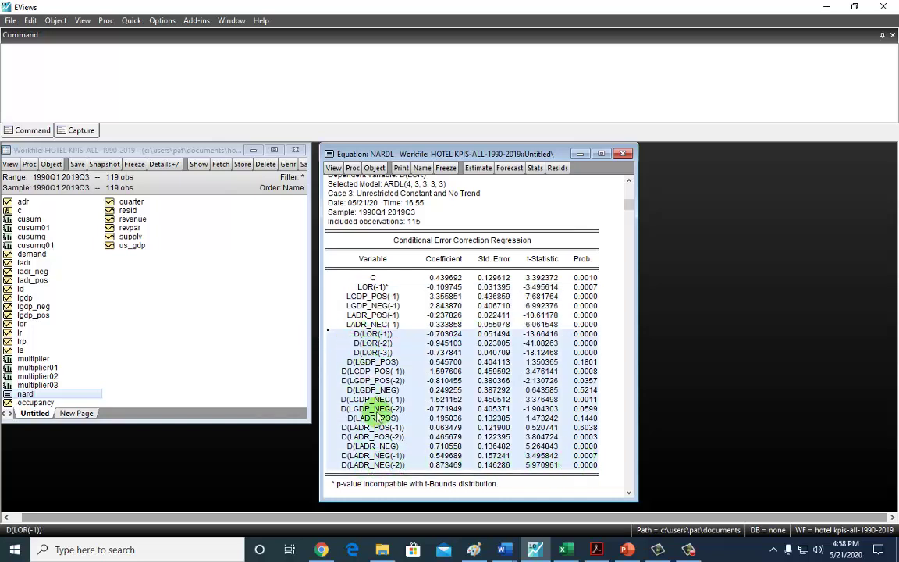
left_click_drag(366, 296, 455, 308)
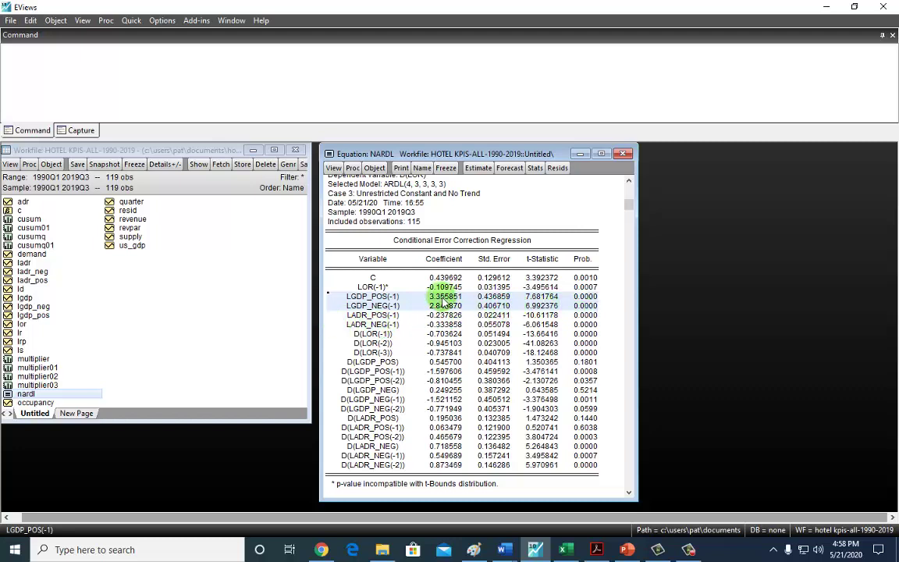
scroll(437, 287, "up", 1)
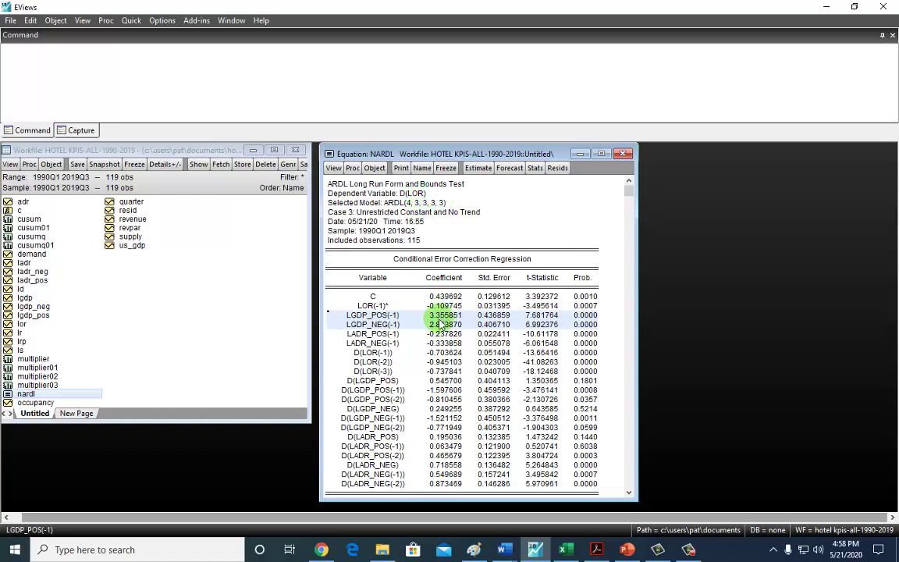
left_click(360, 334)
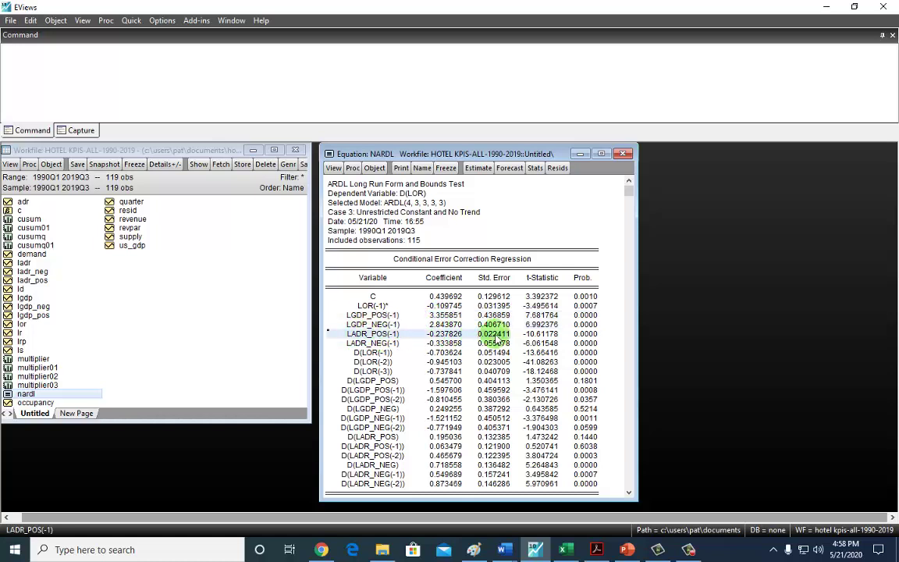
left_click_drag(578, 343, 584, 347)
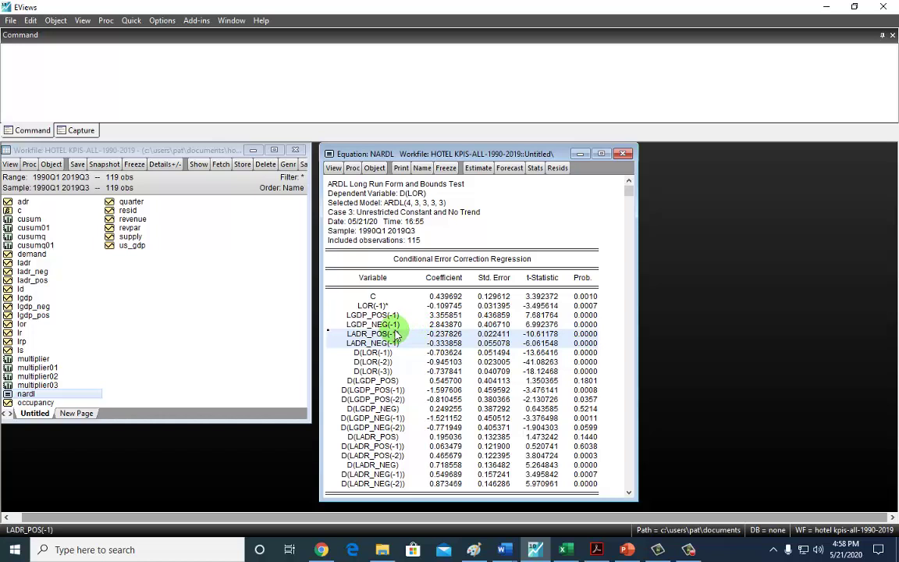
left_click_drag(393, 334, 442, 352)
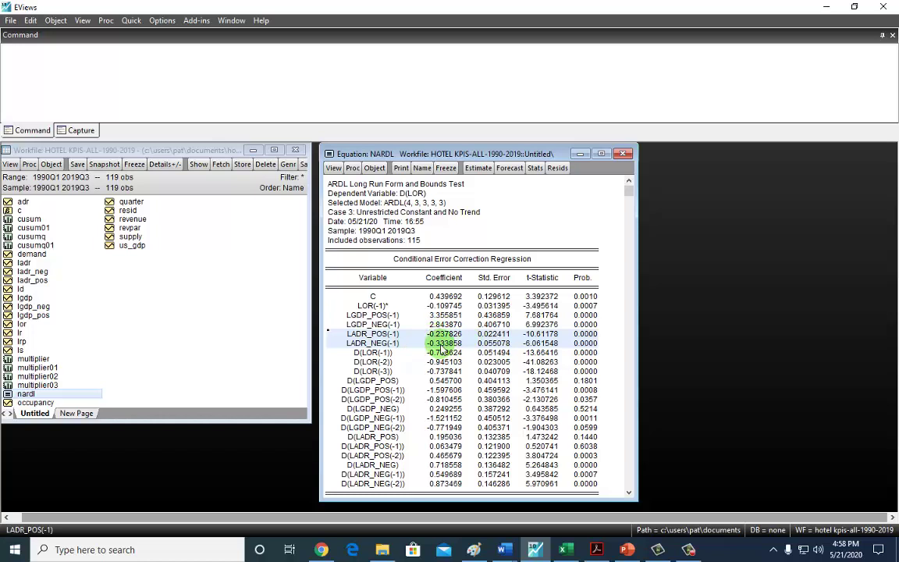
left_click_drag(442, 350, 440, 364)
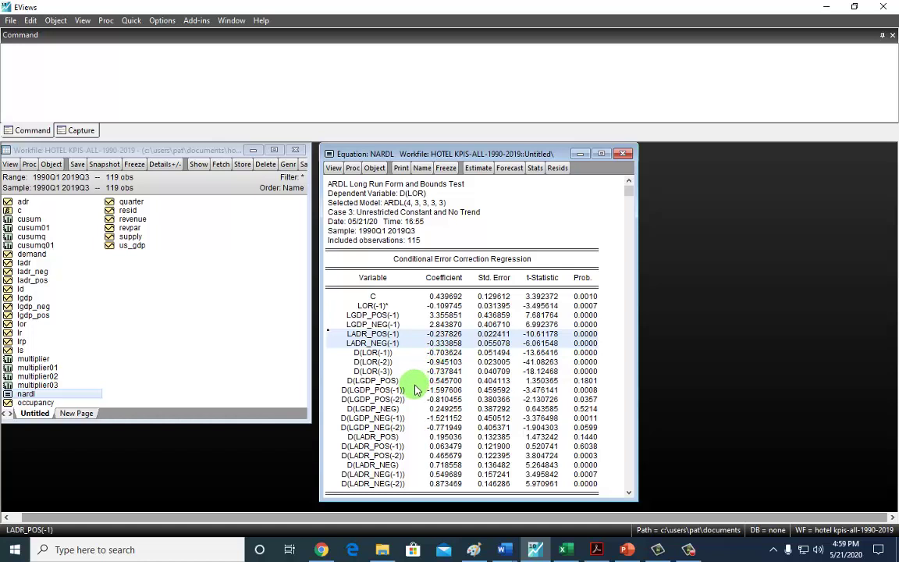
left_click(352, 381)
left_click_drag(353, 382, 597, 382)
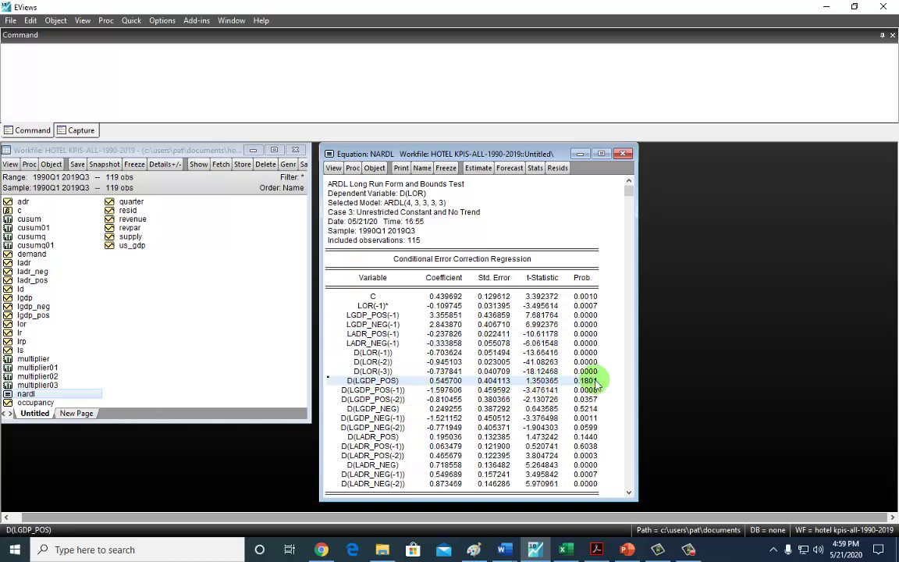
left_click_drag(367, 407, 583, 416)
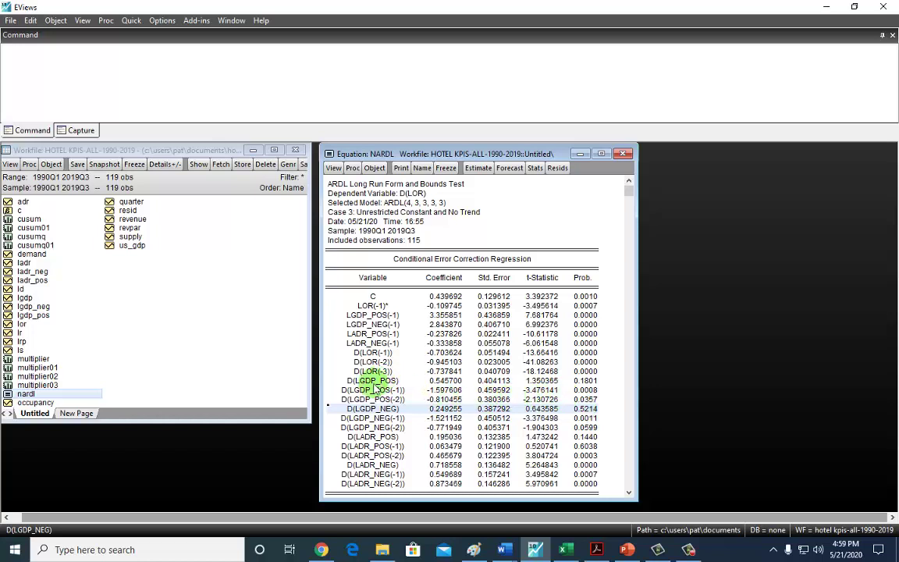
left_click_drag(352, 392, 583, 401)
left_click_drag(349, 419, 585, 426)
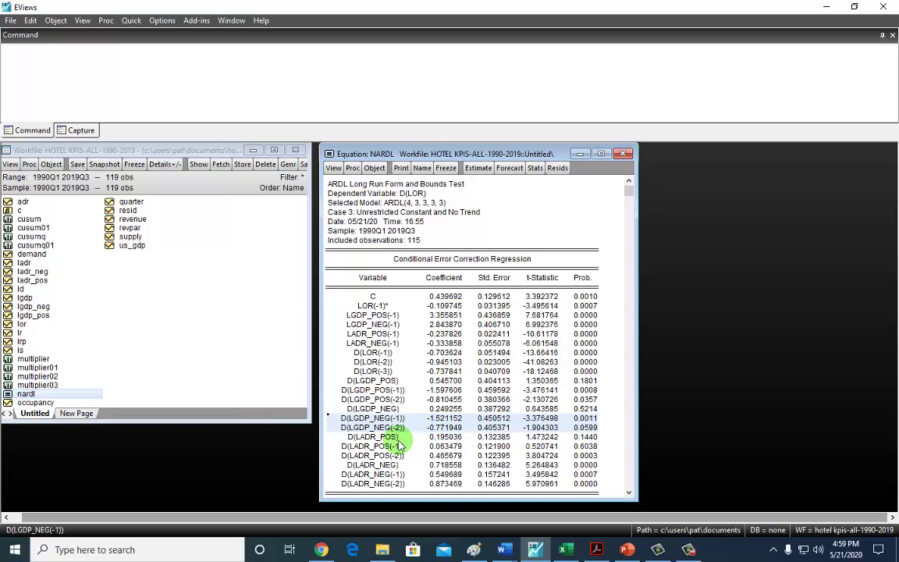
left_click(366, 465)
left_click_drag(527, 471, 582, 481)
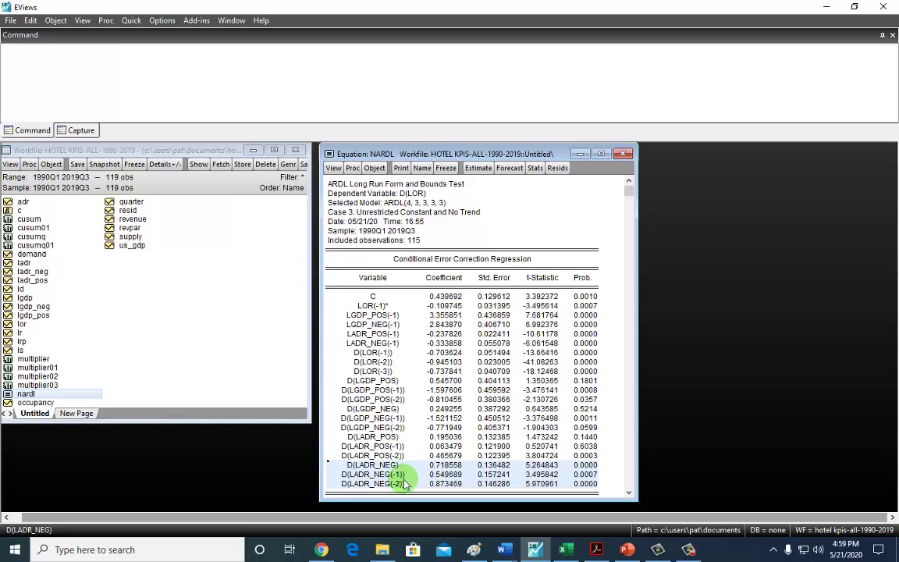
scroll(431, 413, "down", 2)
scroll(438, 411, "down", 3)
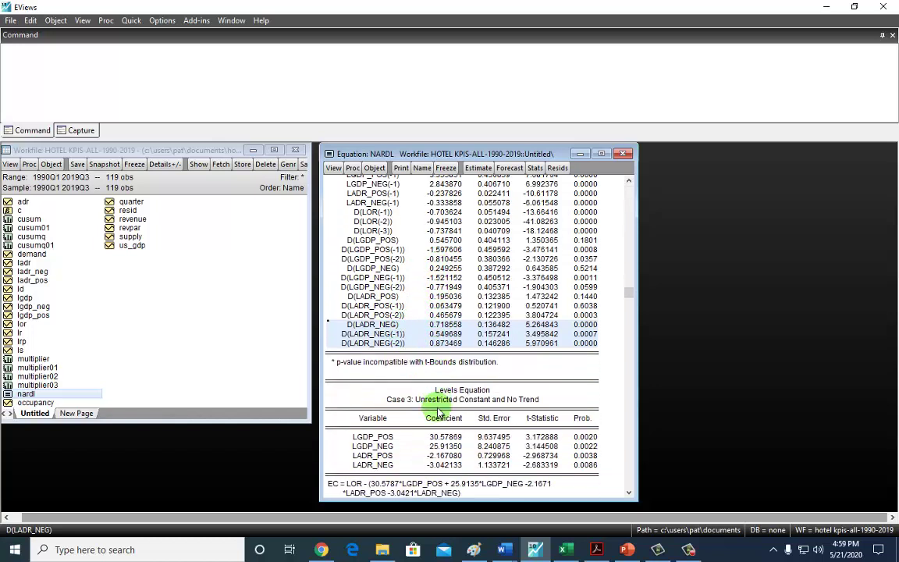
scroll(472, 398, "down", 3)
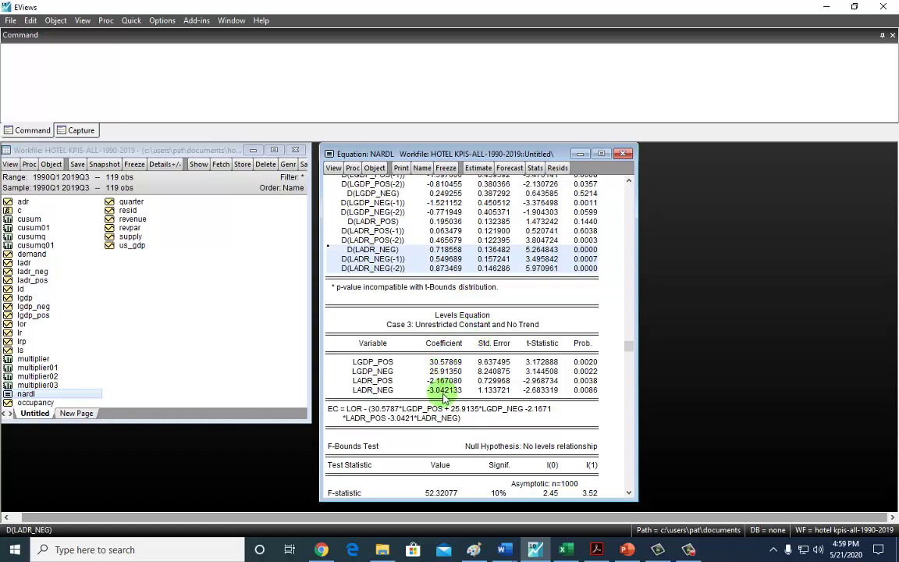
scroll(444, 377, "down", 1)
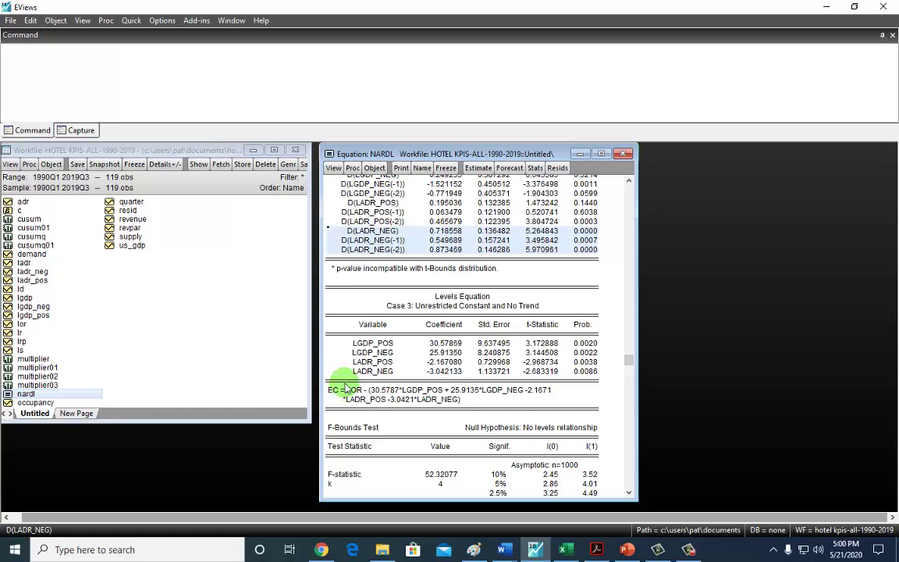
scroll(401, 337, "up", 6)
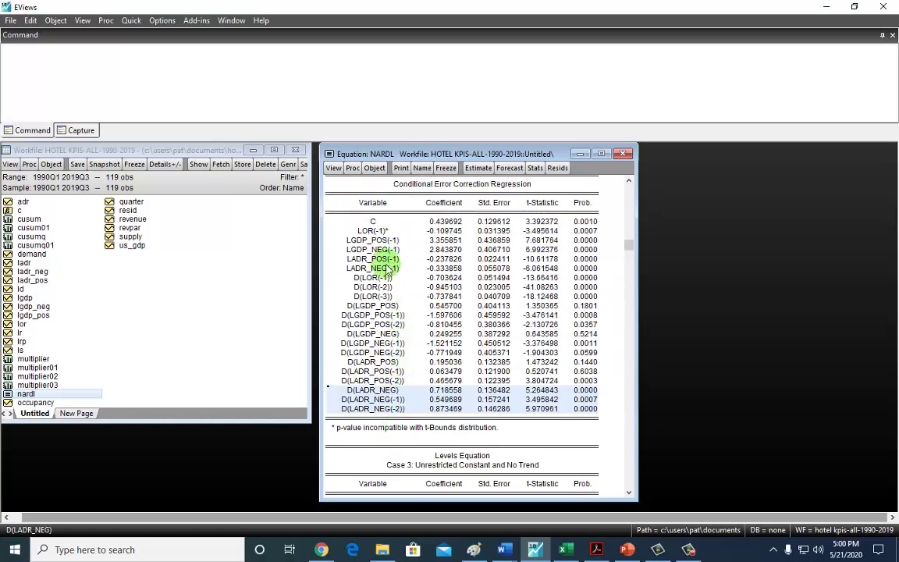
scroll(406, 410, "down", 3)
scroll(441, 405, "down", 1)
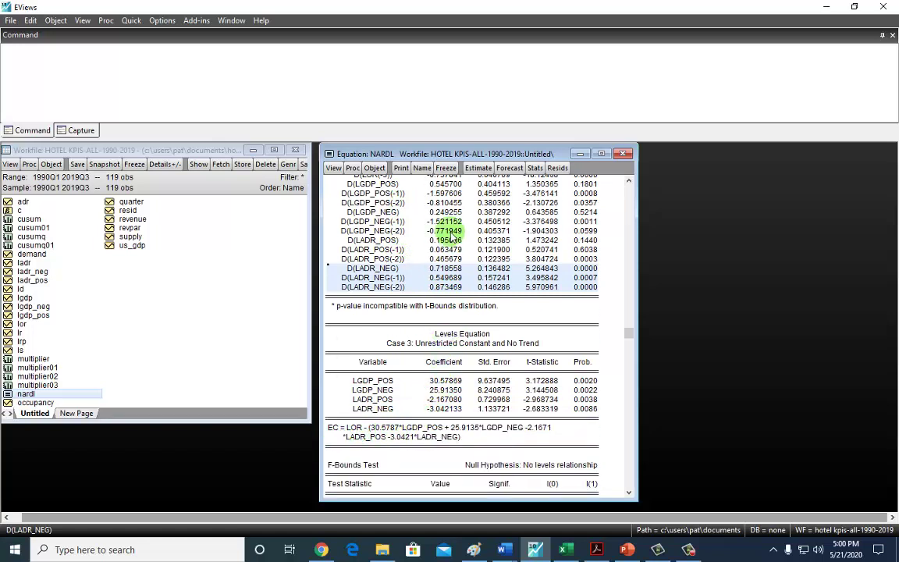
scroll(425, 242, "up", 1)
scroll(383, 205, "up", 1)
scroll(366, 201, "up", 1)
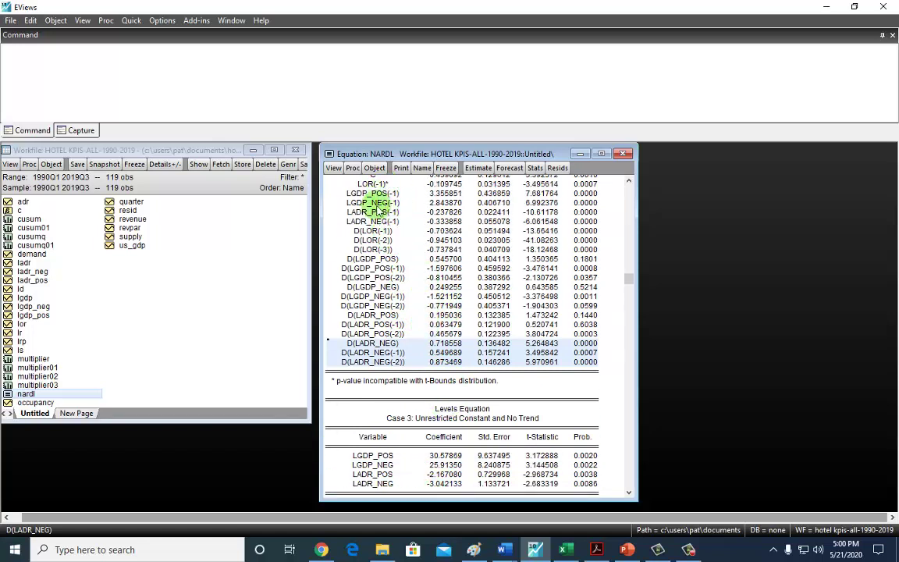
scroll(378, 383, "down", 3)
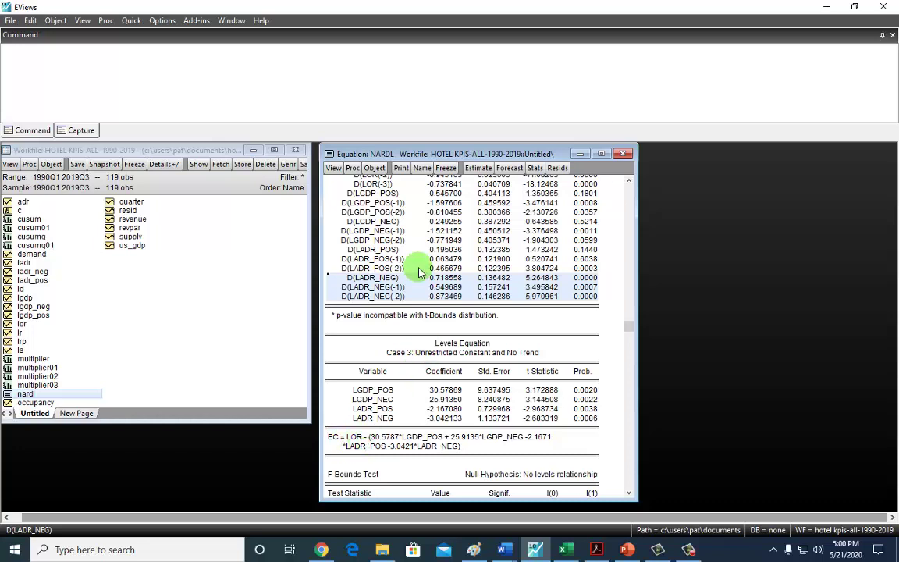
Switch the equation to View > Coefficient Diagnostics > Error Correction Form, showing CointEq(-1)* at -0.109745.
left_click(333, 170)
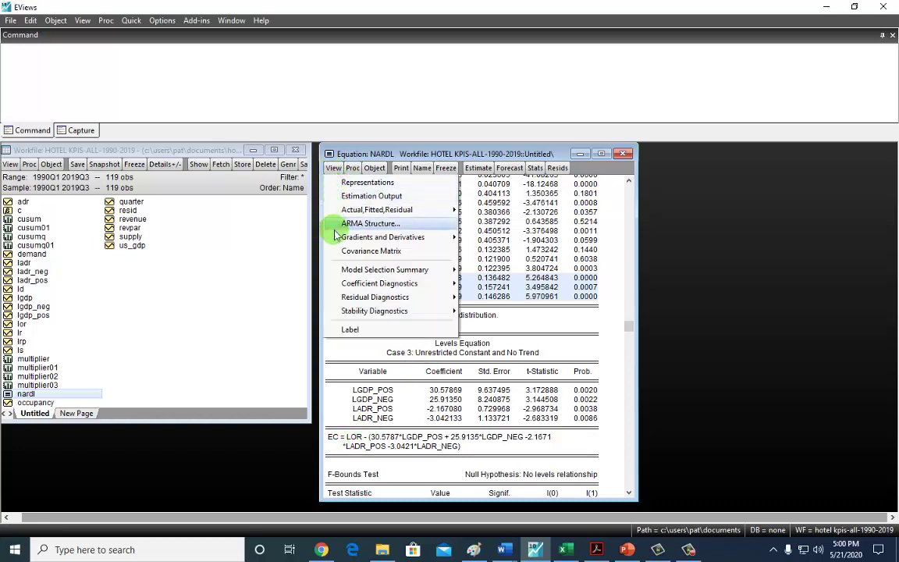
mouse_move(367, 285)
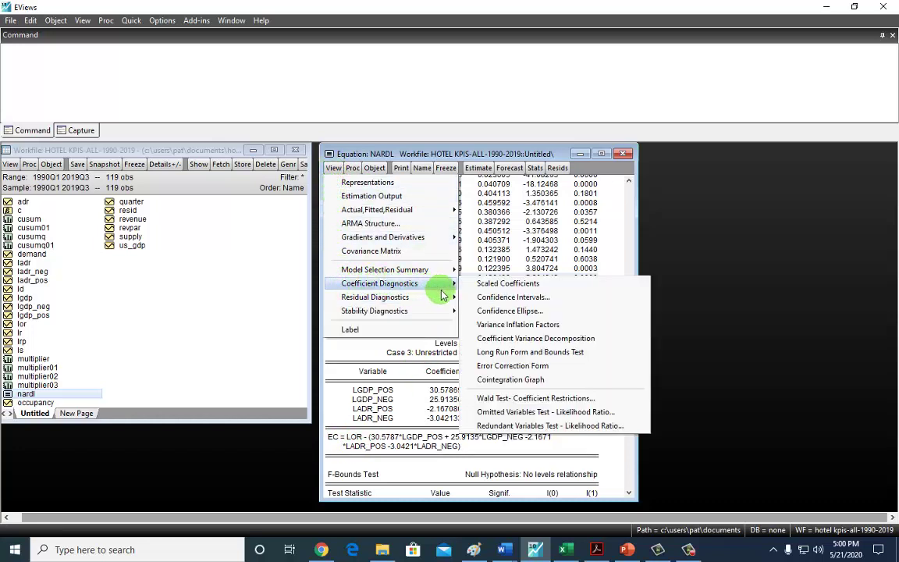
left_click(511, 369)
scroll(446, 411, "down", 1)
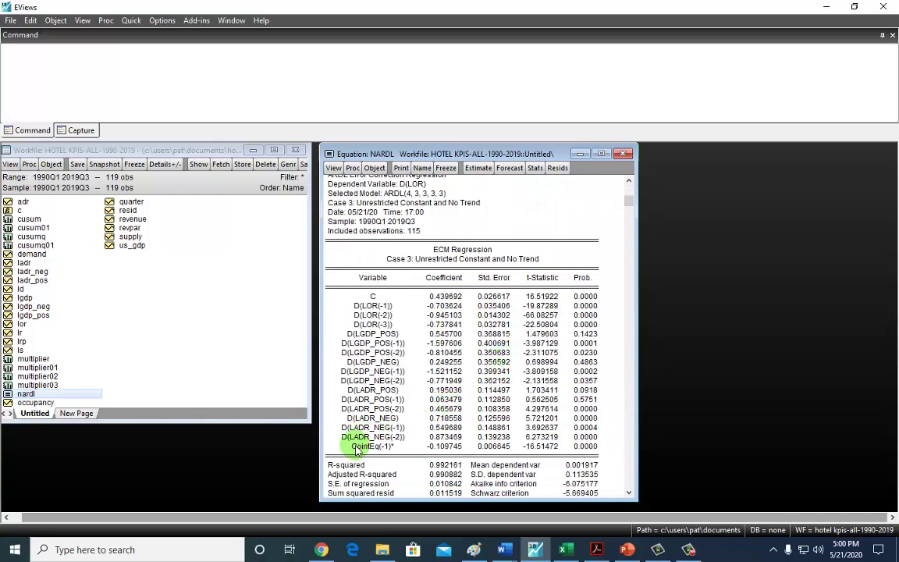